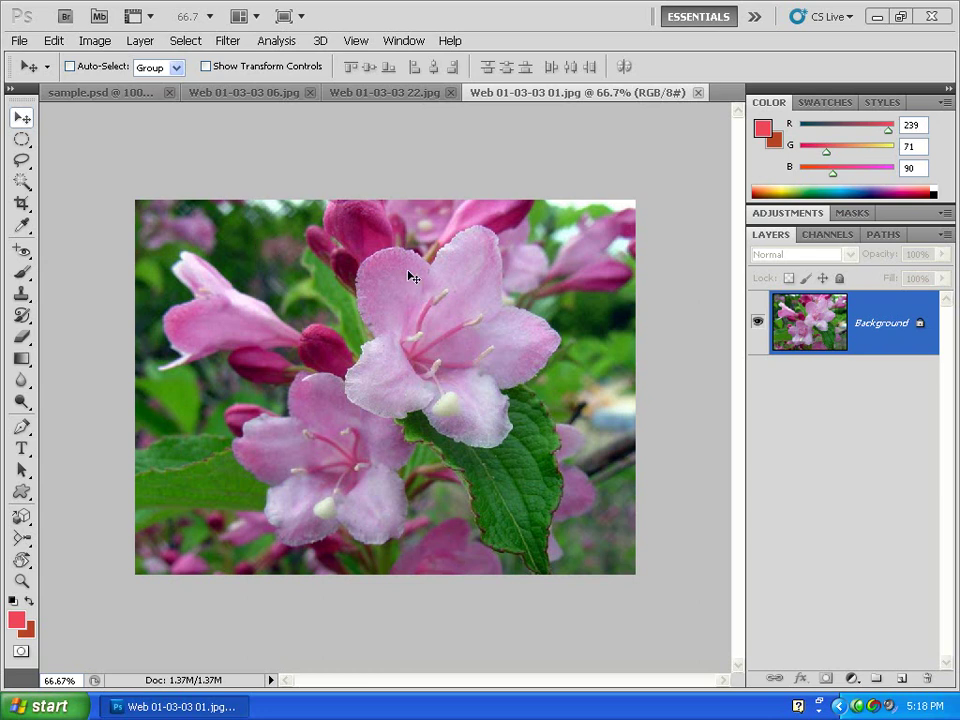
# - Open the Marquee tool flyout to see the other selection shapes
pyautogui.click(22, 140)
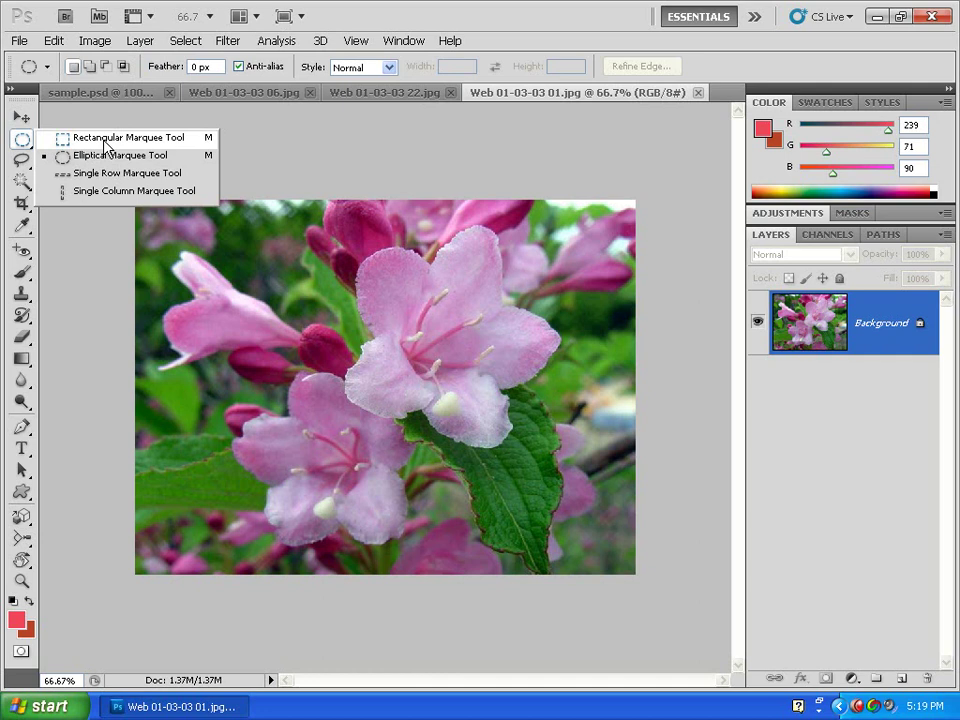
# - Draw a rectangular marquee around the entire flower photo, starting at its top-left corner
pyautogui.click(105, 145)
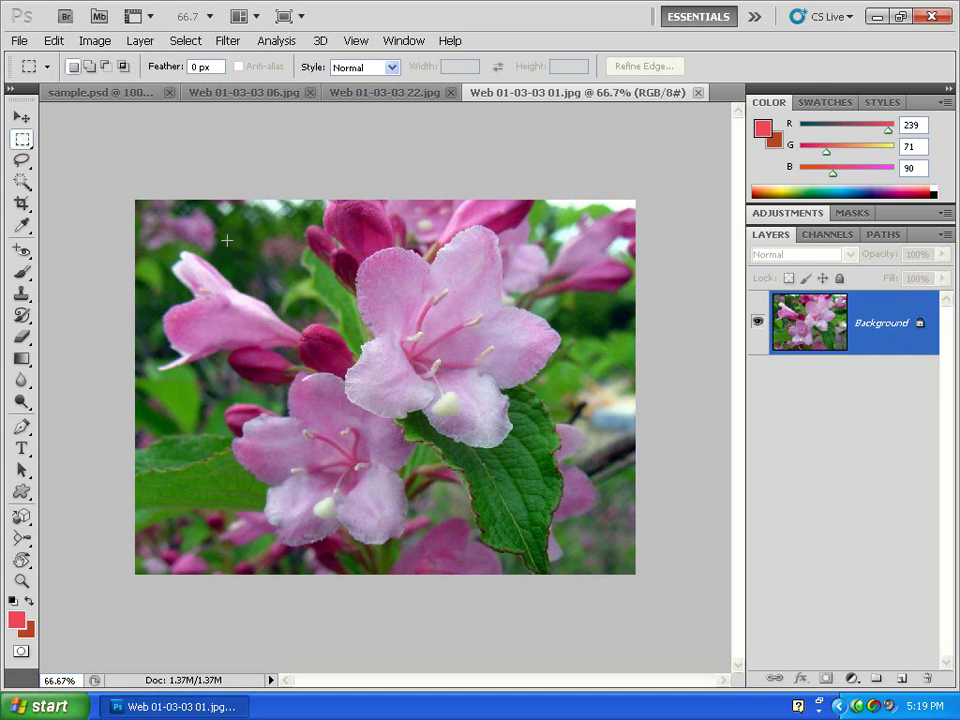
pyautogui.moveTo(406, 368); pyautogui.dragTo(513, 513)
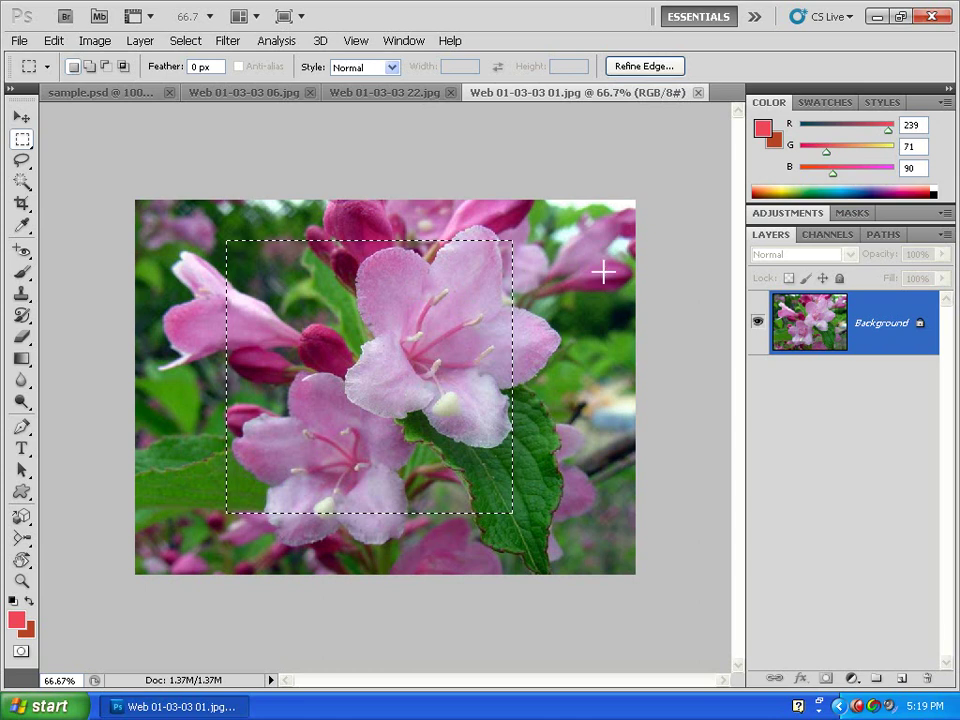
pyautogui.moveTo(132, 194)
pyautogui.mouseDown()
pyautogui.moveTo(577, 496)
pyautogui.moveTo(654, 581)
pyautogui.mouseUp()
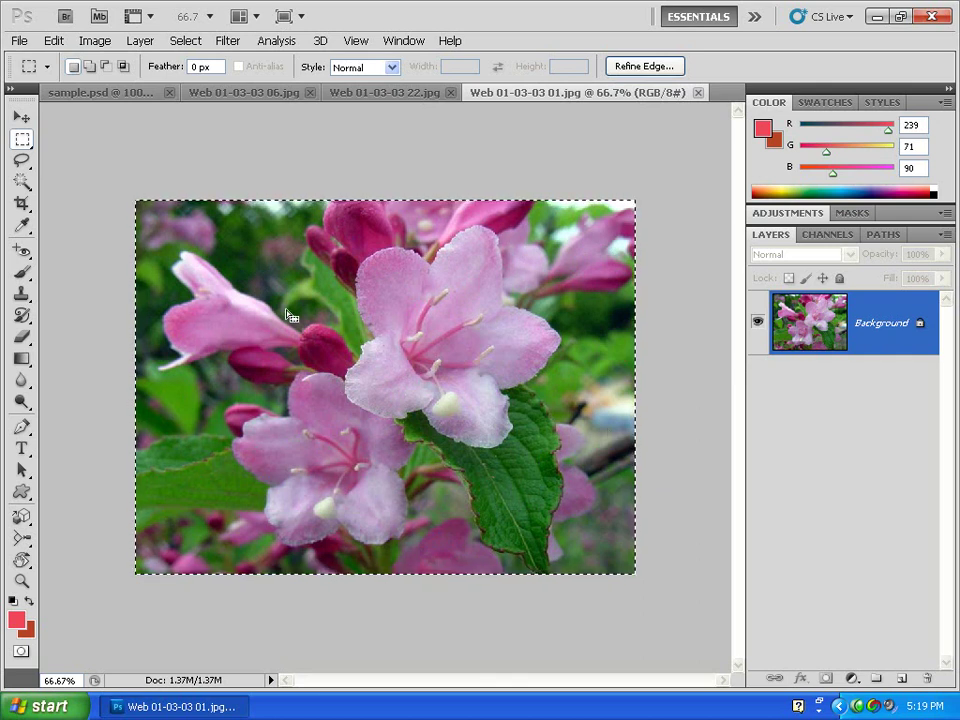
# - Replace the selection with a top-to-bottom marquee over the photo's left third
pyautogui.click(116, 159)
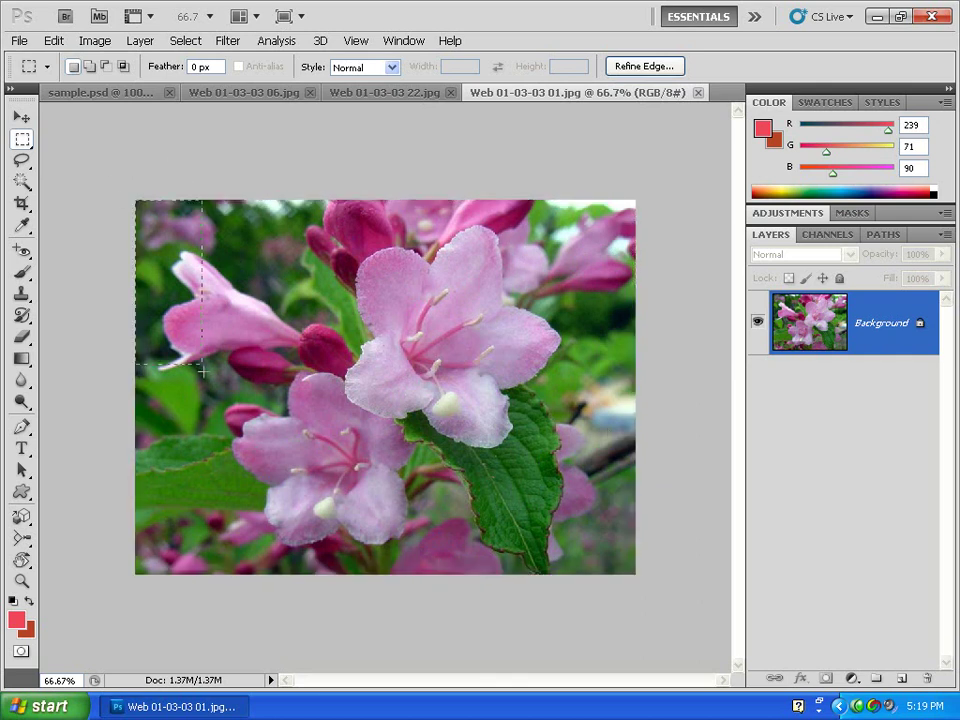
pyautogui.moveTo(202, 369); pyautogui.dragTo(318, 577)
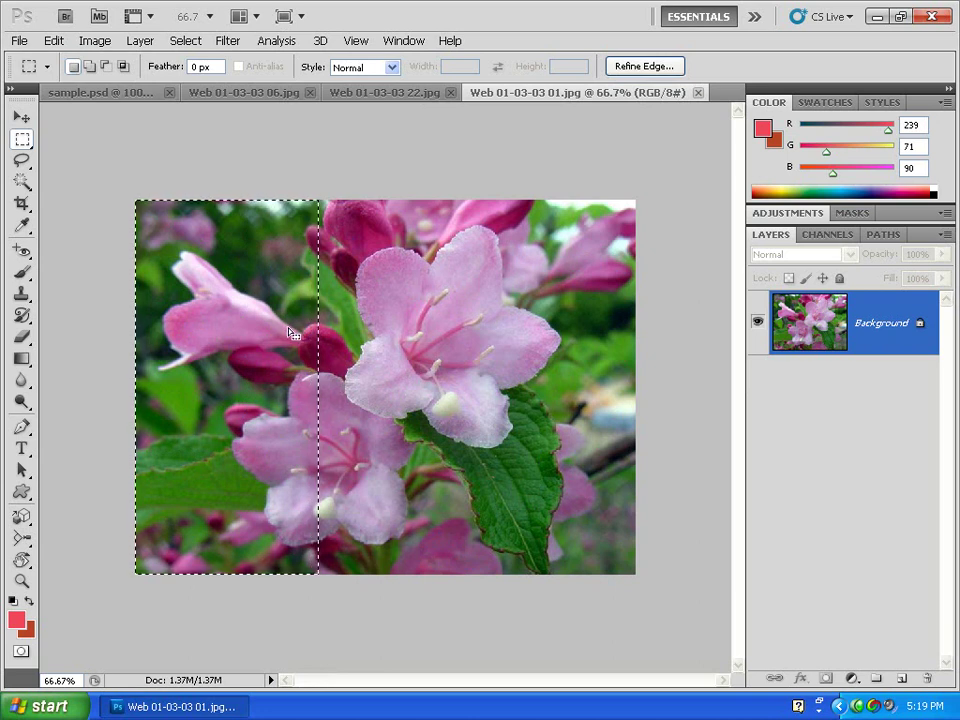
pyautogui.click(55, 42)
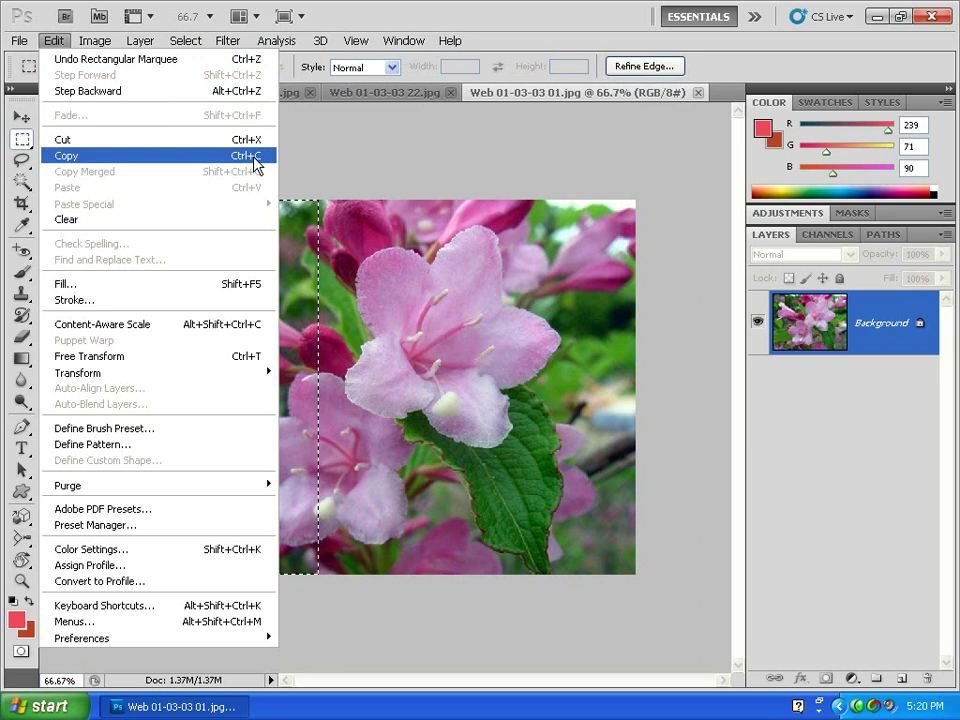
# - Copy the selected left strip and switch to the sample.psd document
pyautogui.click(256, 160)
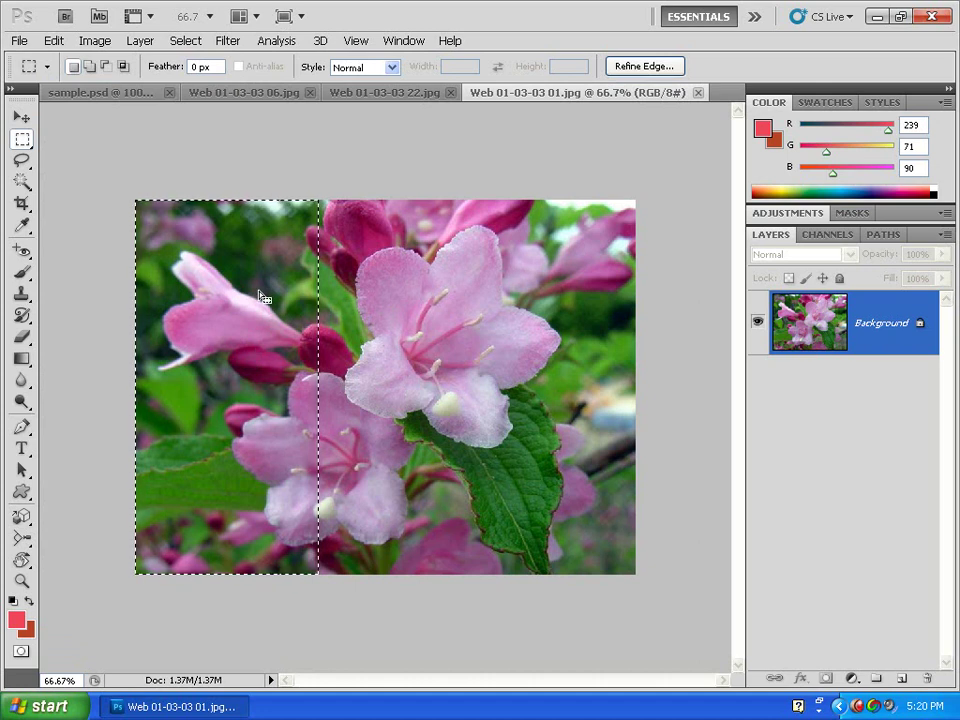
pyautogui.click(140, 93)
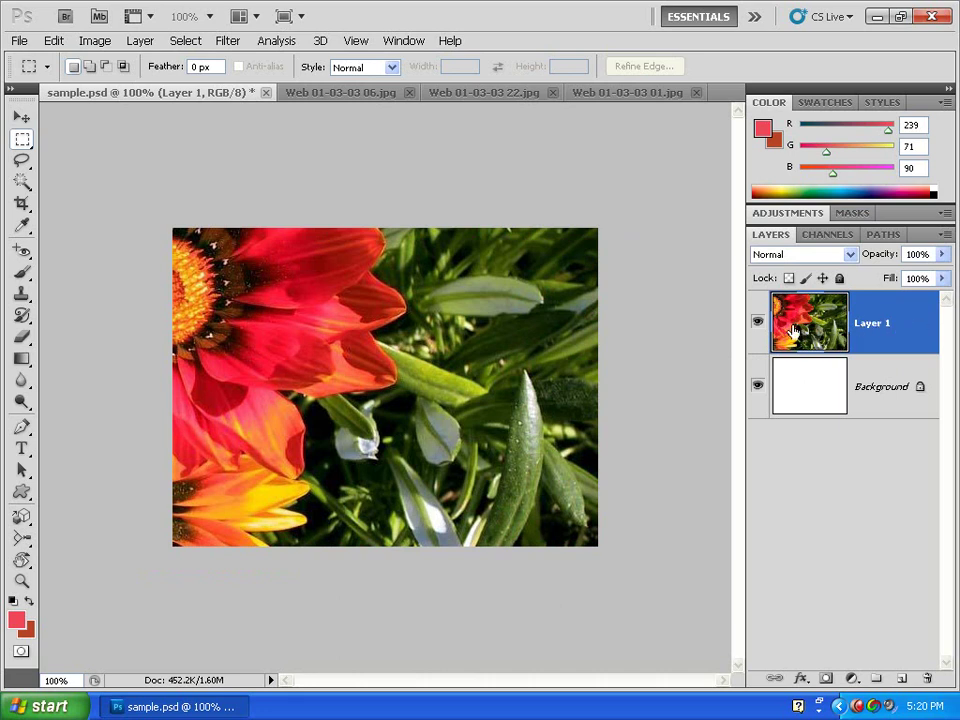
# - Toggle Layer 1's visibility to check the red flower, then delete that layer
pyautogui.click(758, 322)
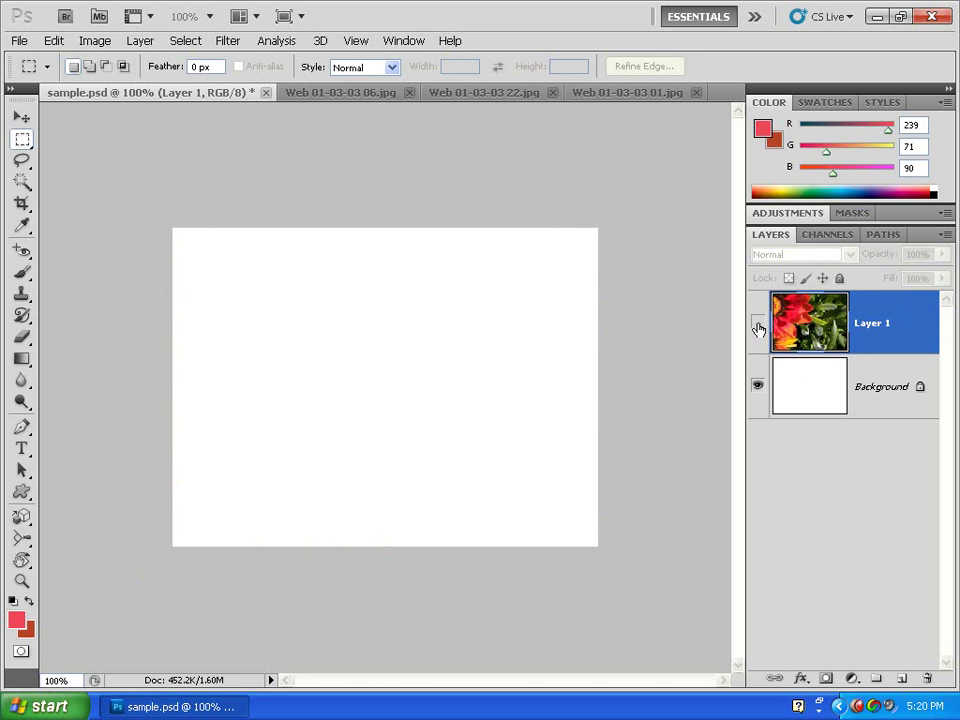
pyautogui.click(758, 324)
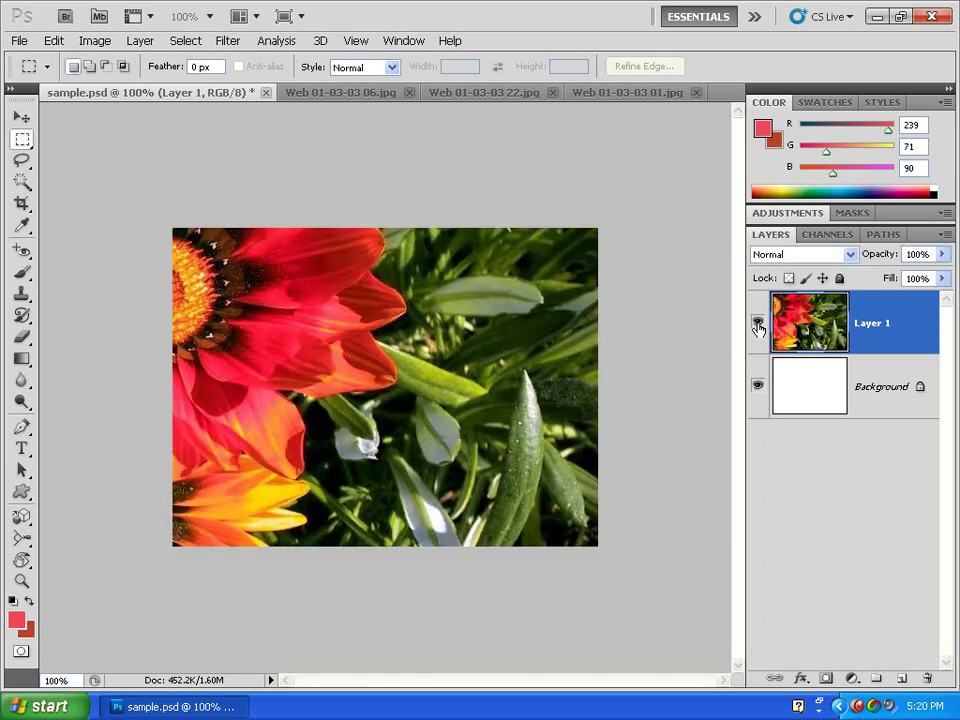
pyautogui.click(758, 326)
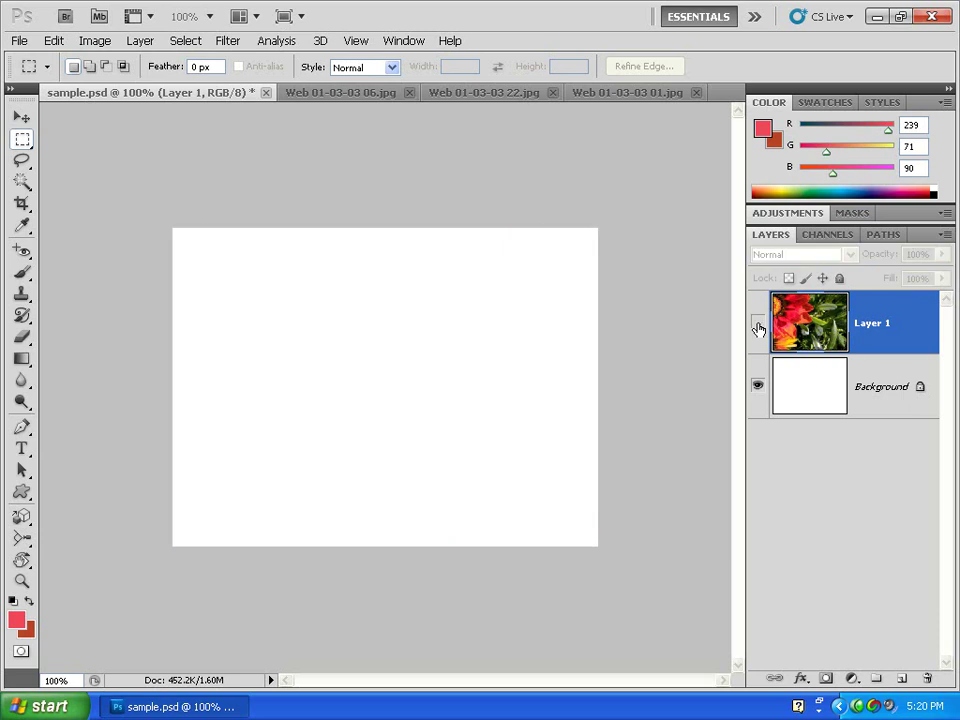
pyautogui.click(758, 325)
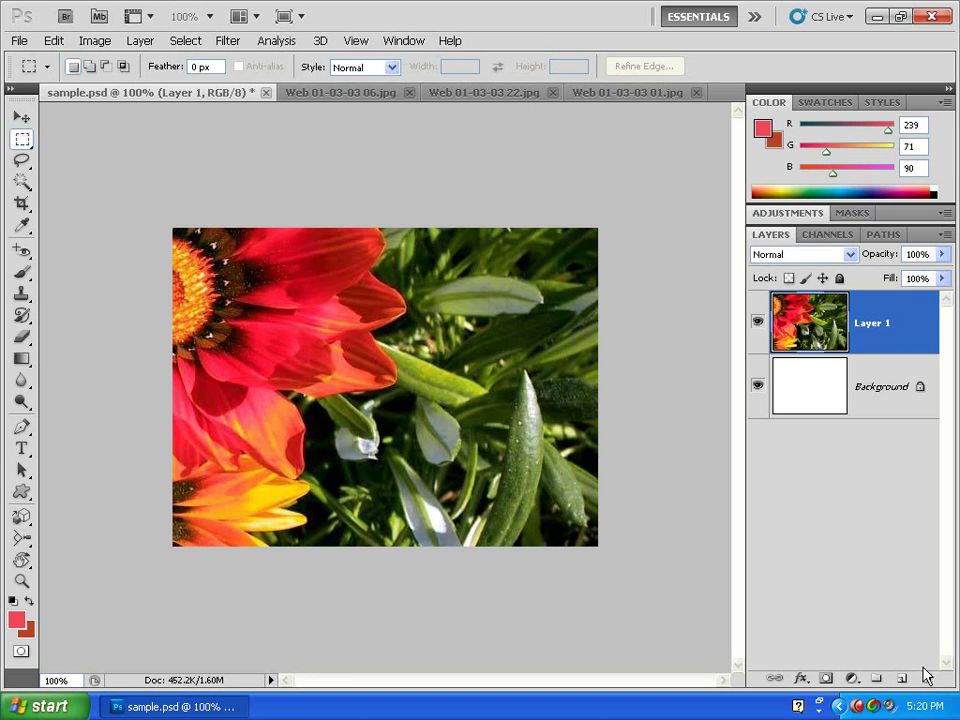
pyautogui.press('Delete')
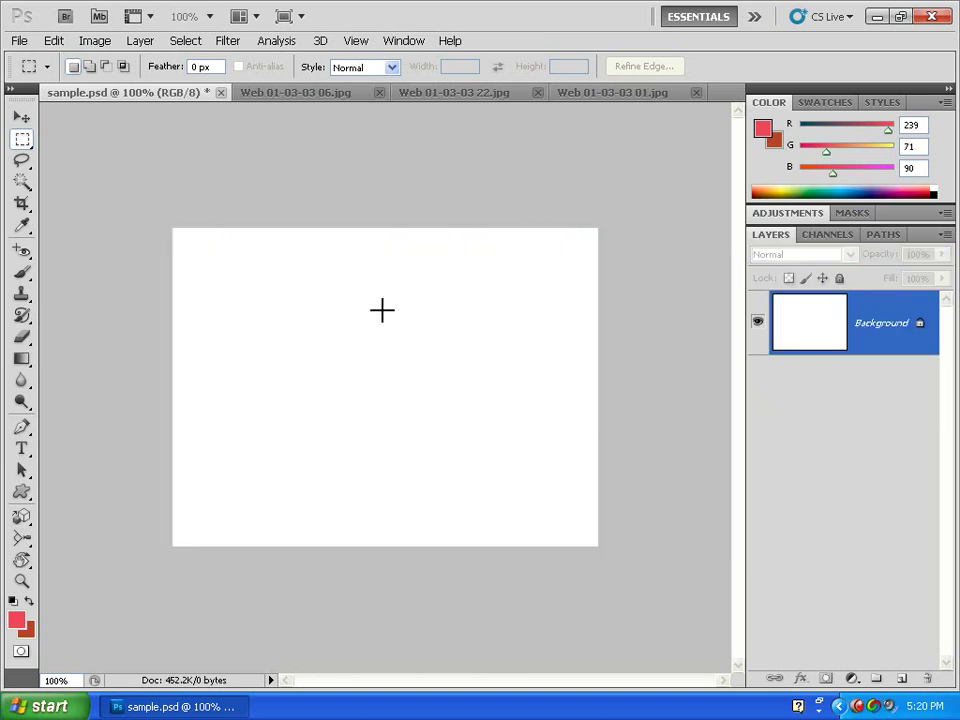
pyautogui.click(325, 92)
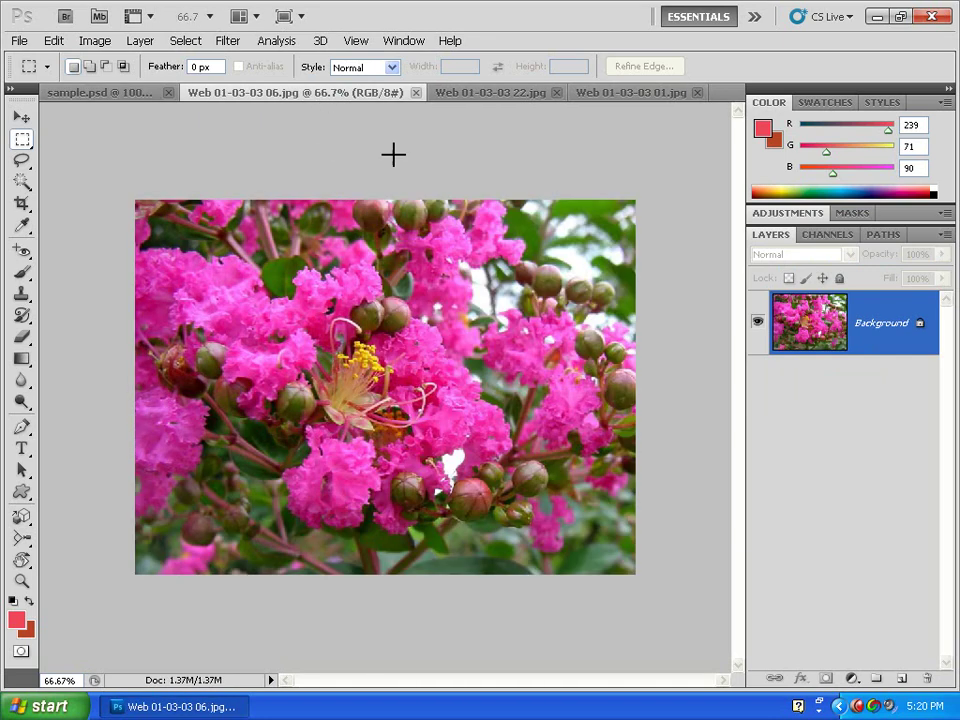
pyautogui.click(477, 93)
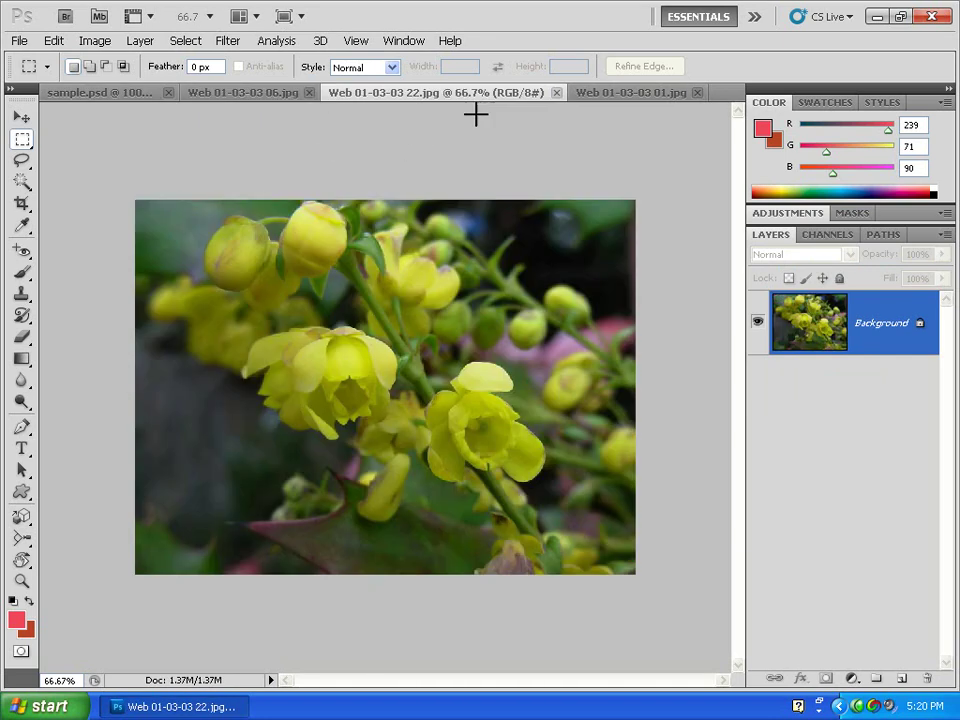
pyautogui.click(598, 93)
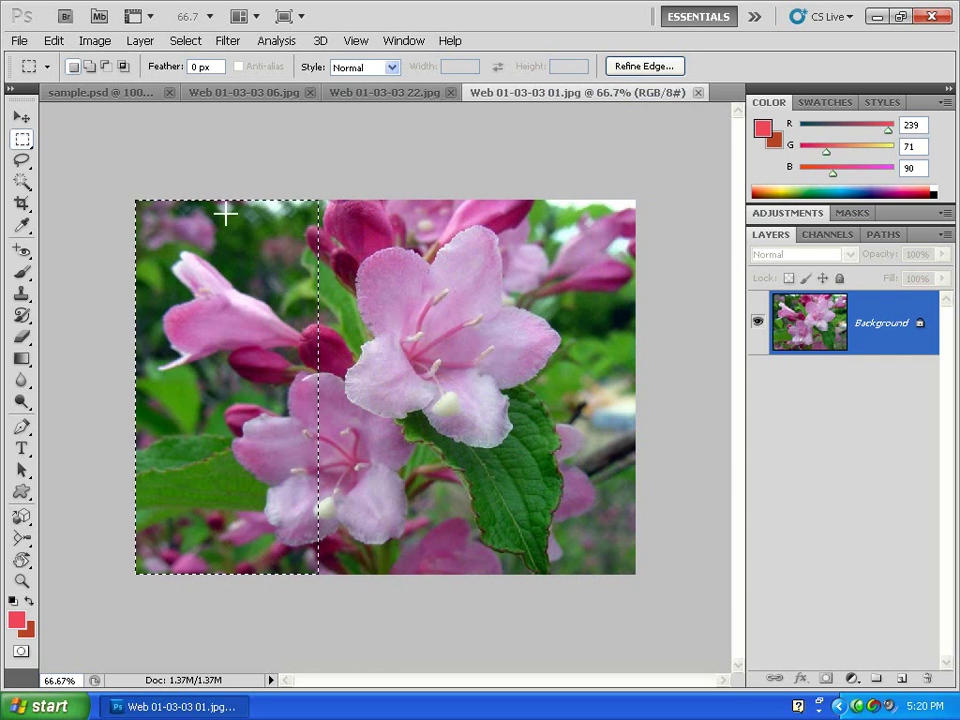
pyautogui.hotkey('ctrl', 'Tab')
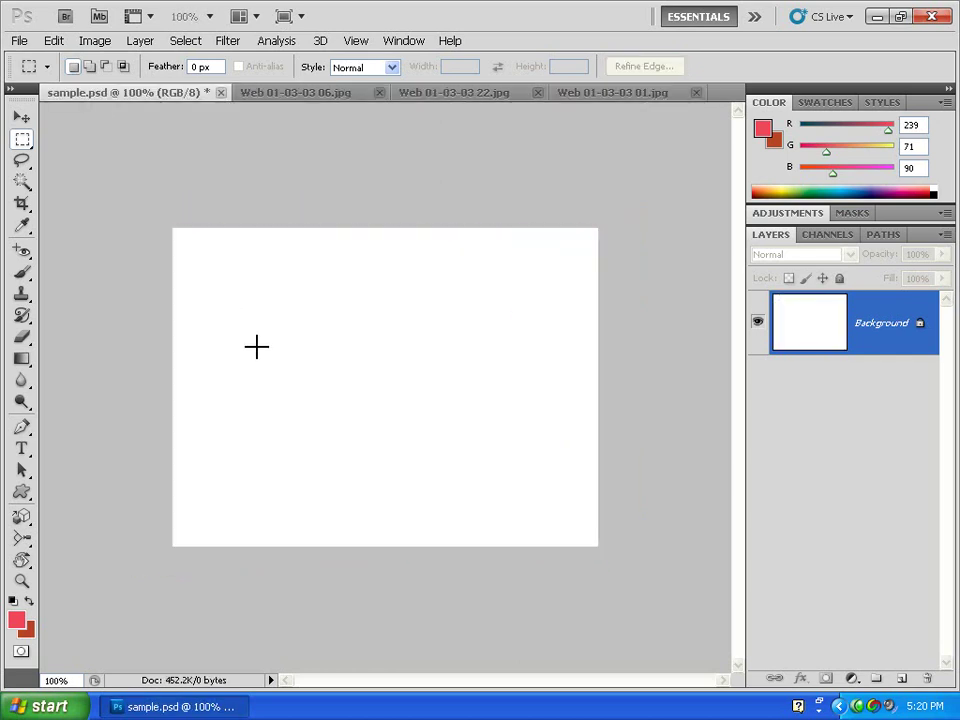
# - Paste the flower strip, align it to the canvas's left edge, then paste again as Layer 2
pyautogui.click(53, 40)
pyautogui.click(97, 190)
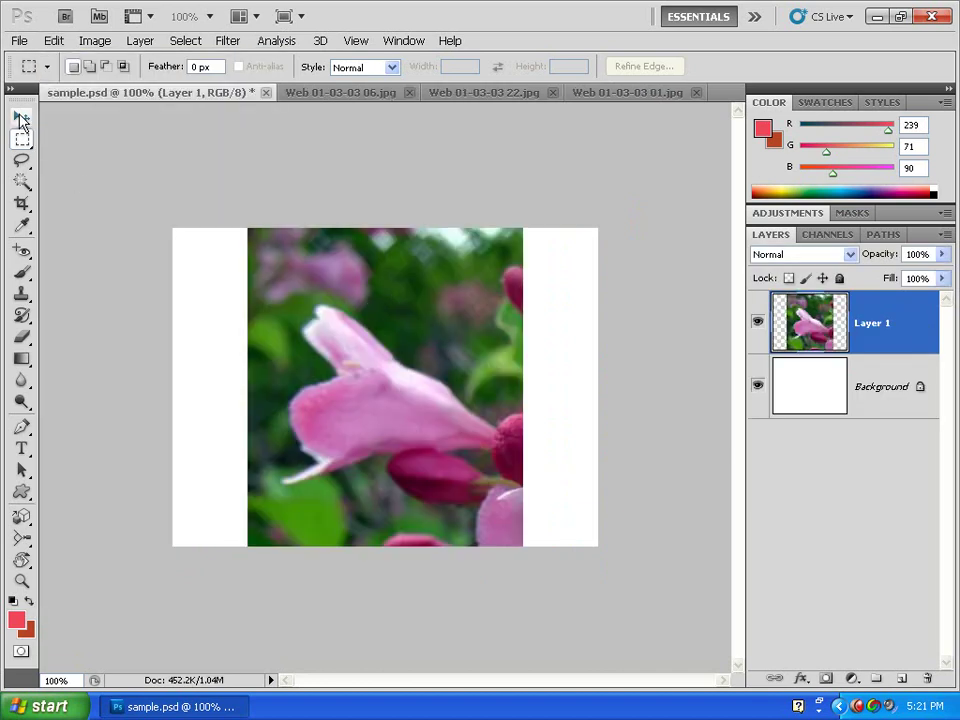
pyautogui.click(21, 117)
pyautogui.moveTo(478, 298)
pyautogui.mouseDown()
pyautogui.moveTo(311, 198)
pyautogui.moveTo(330, 214)
pyautogui.moveTo(311, 337)
pyautogui.mouseUp()
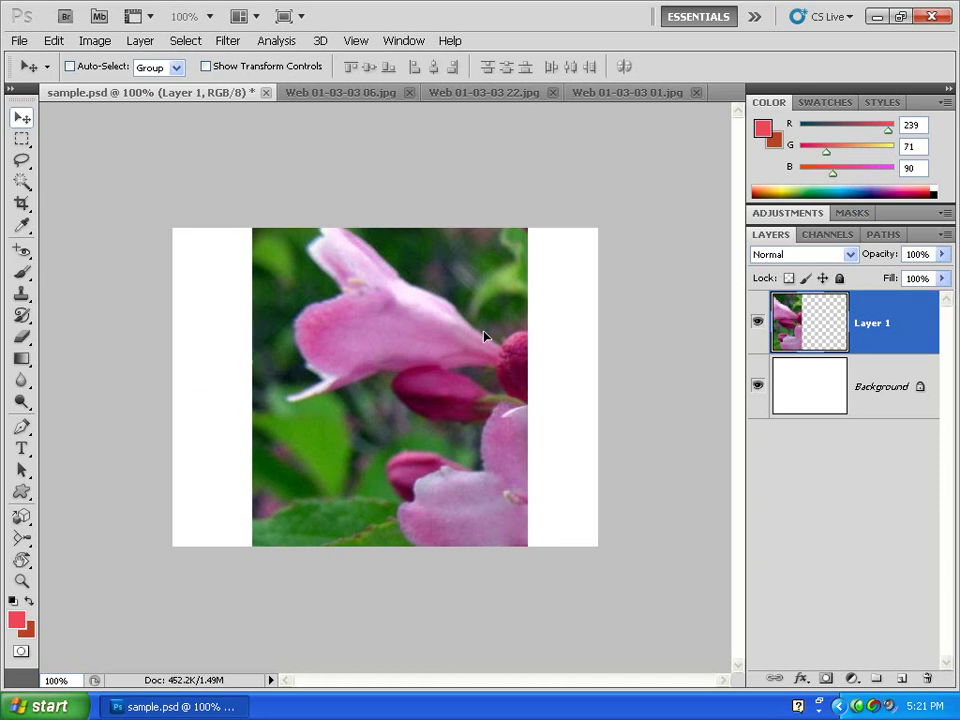
pyautogui.moveTo(311, 337); pyautogui.dragTo(330, 340)
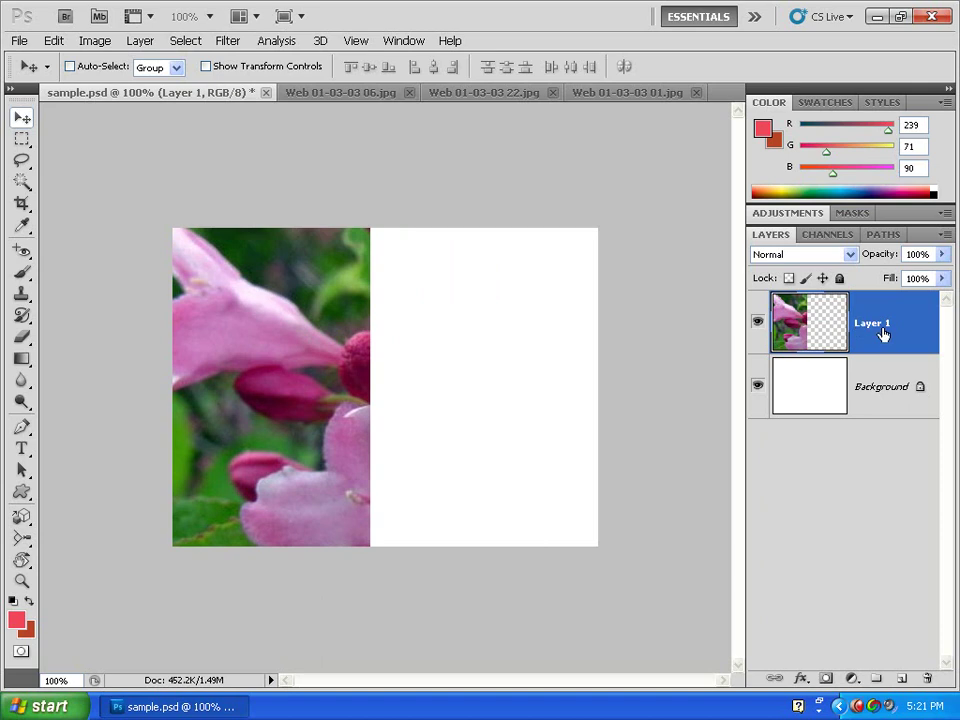
pyautogui.click(50, 41)
pyautogui.click(67, 188)
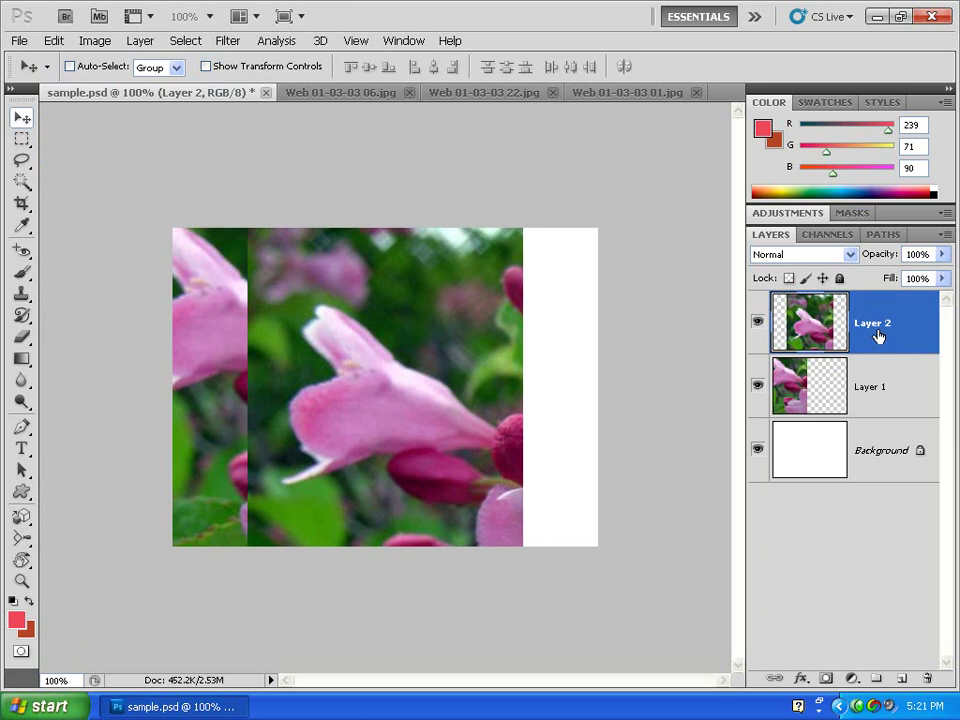
# - Slide Layer 2 to the right half, then remove it with Ctrl+E
pyautogui.moveTo(409, 413)
pyautogui.mouseDown()
pyautogui.moveTo(557, 413)
pyautogui.moveTo(431, 415)
pyautogui.mouseUp()
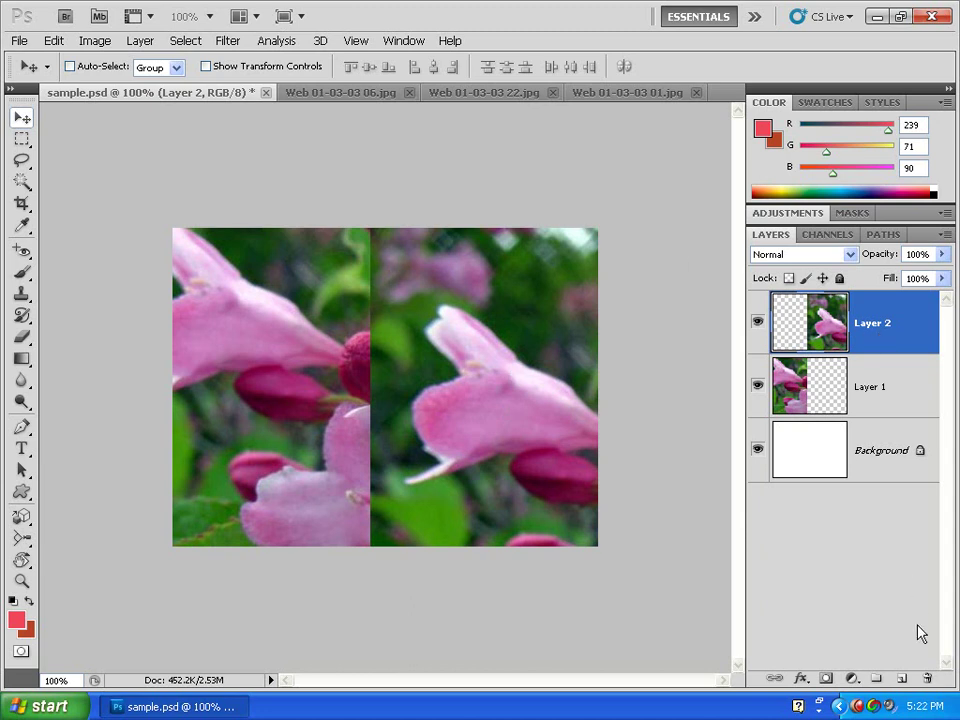
pyautogui.hotkey('ctrl', 'e')
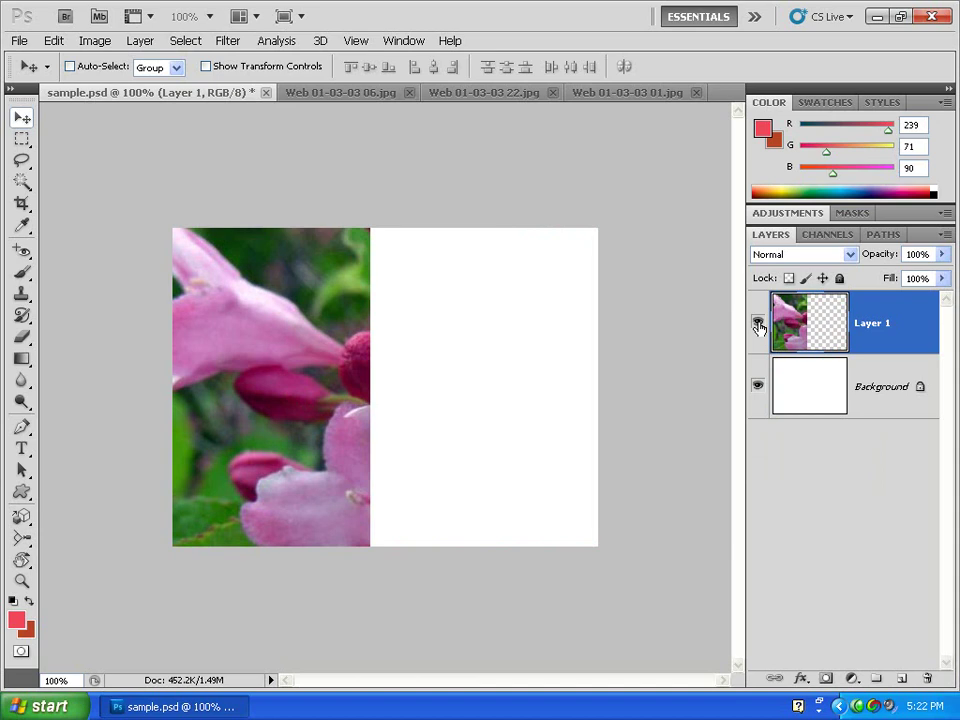
pyautogui.click(758, 324)
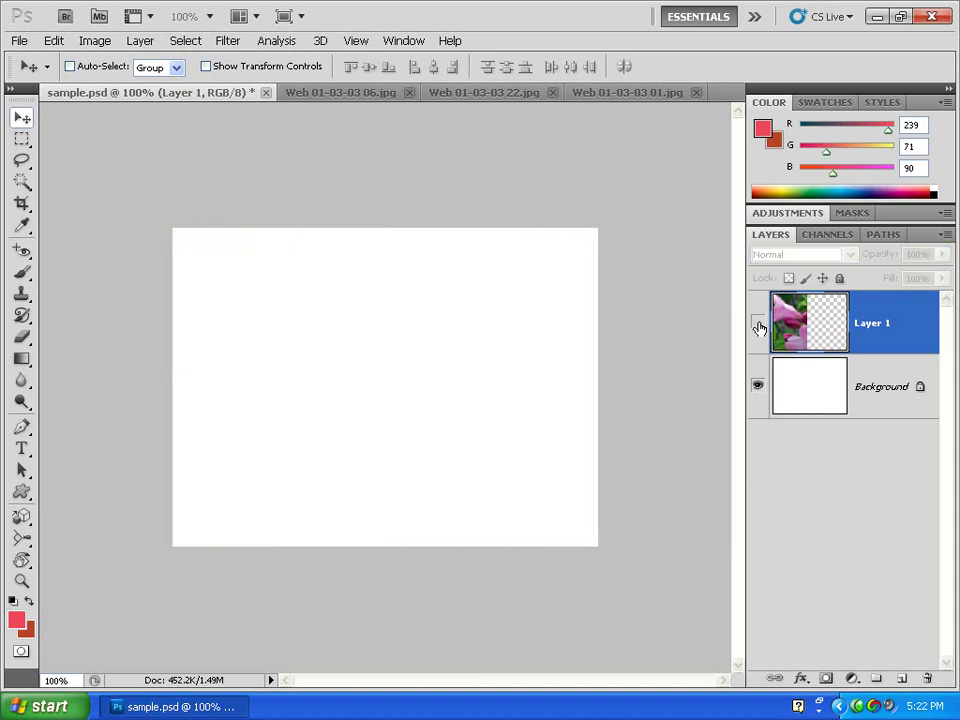
pyautogui.click(758, 324)
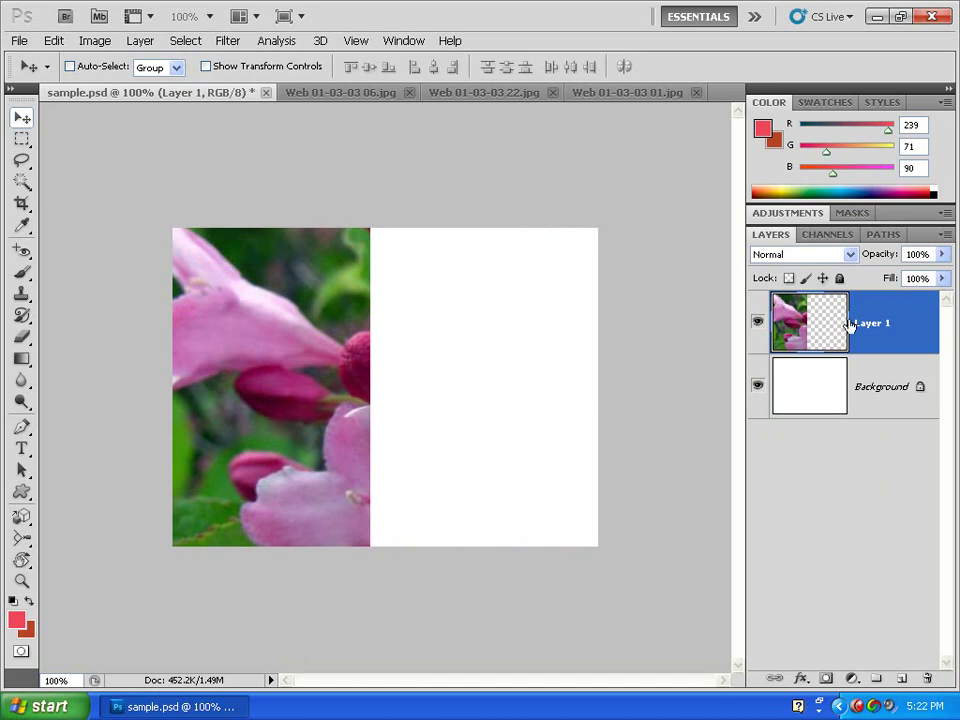
pyautogui.click(941, 254)
pyautogui.moveTo(943, 274)
pyautogui.mouseDown()
pyautogui.moveTo(869, 278)
pyautogui.moveTo(903, 273)
pyautogui.mouseUp()
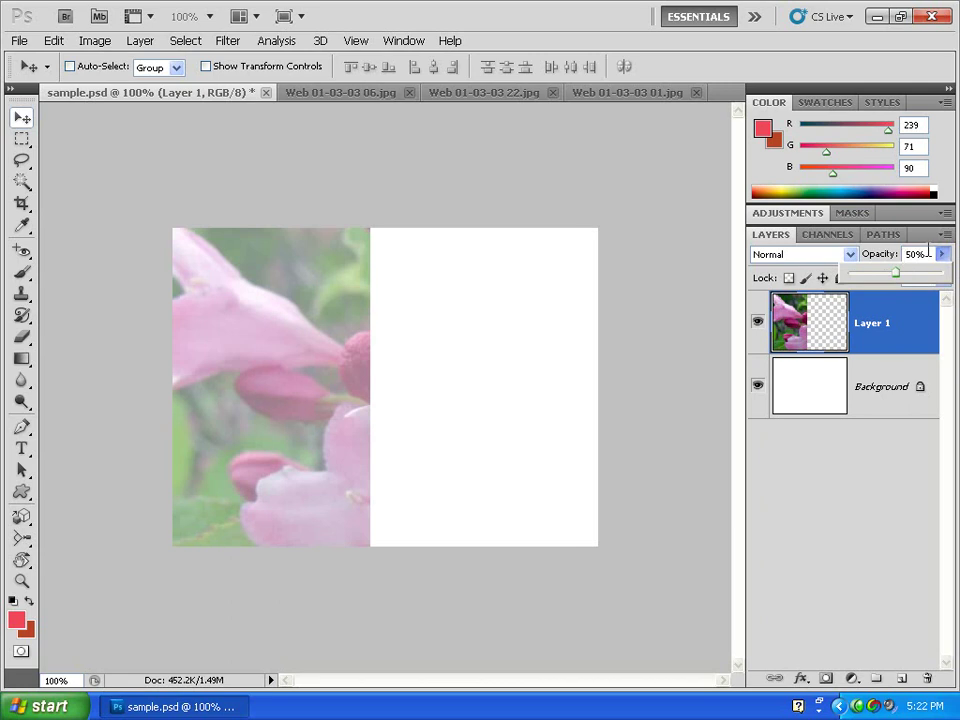
pyautogui.click(942, 255)
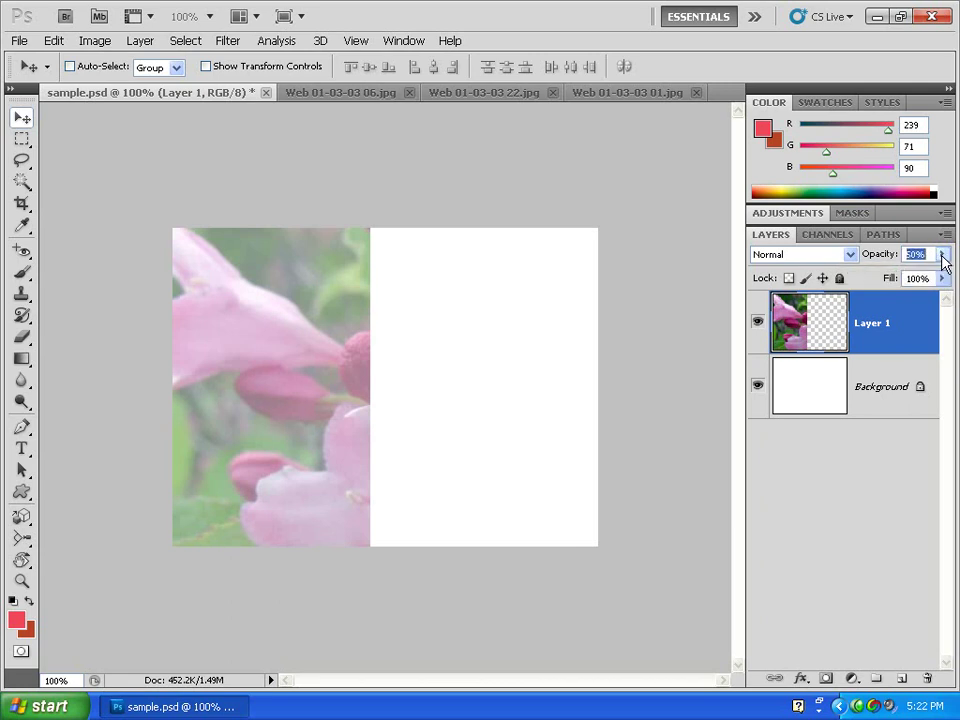
pyautogui.write('5')
pyautogui.write('100')
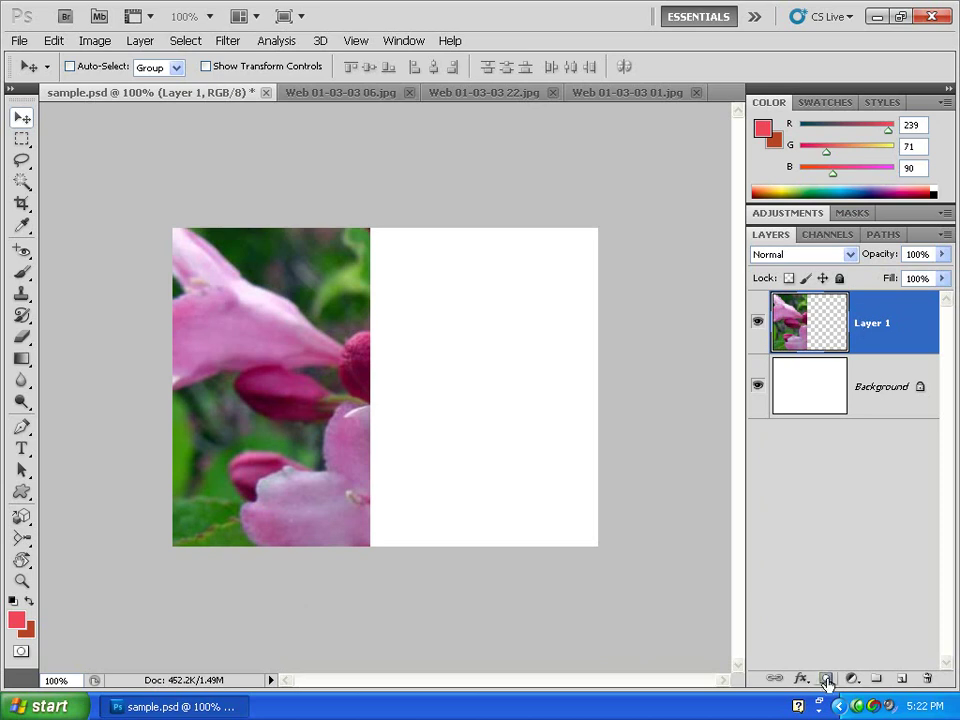
# - Add a layer mask to Layer 1 and select the black-to-white Gradient tool preset
pyautogui.click(826, 679)
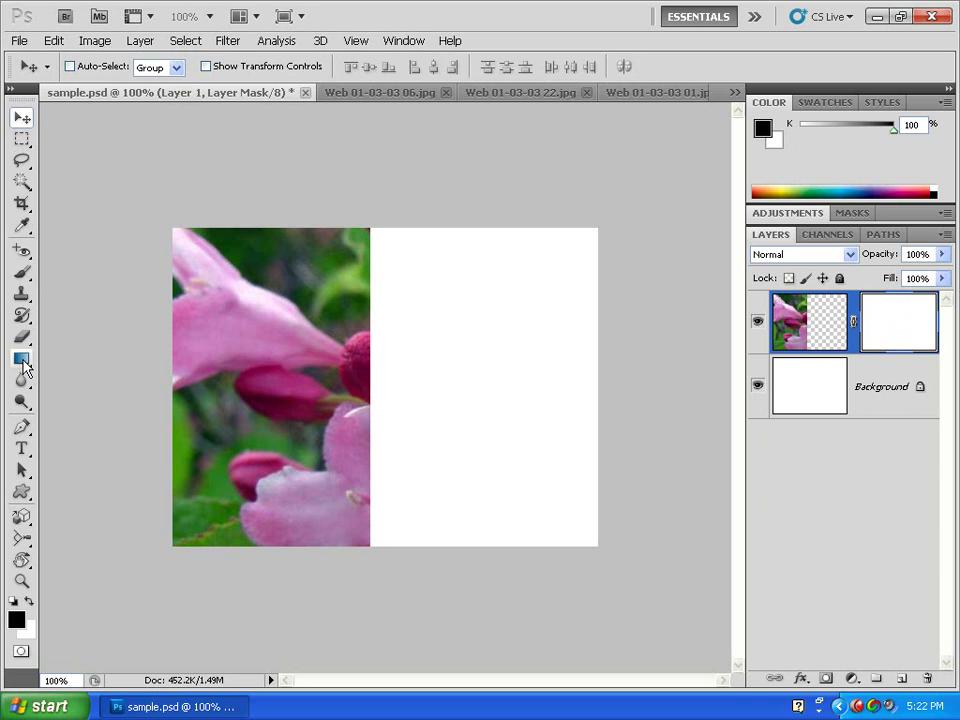
pyautogui.click(23, 362)
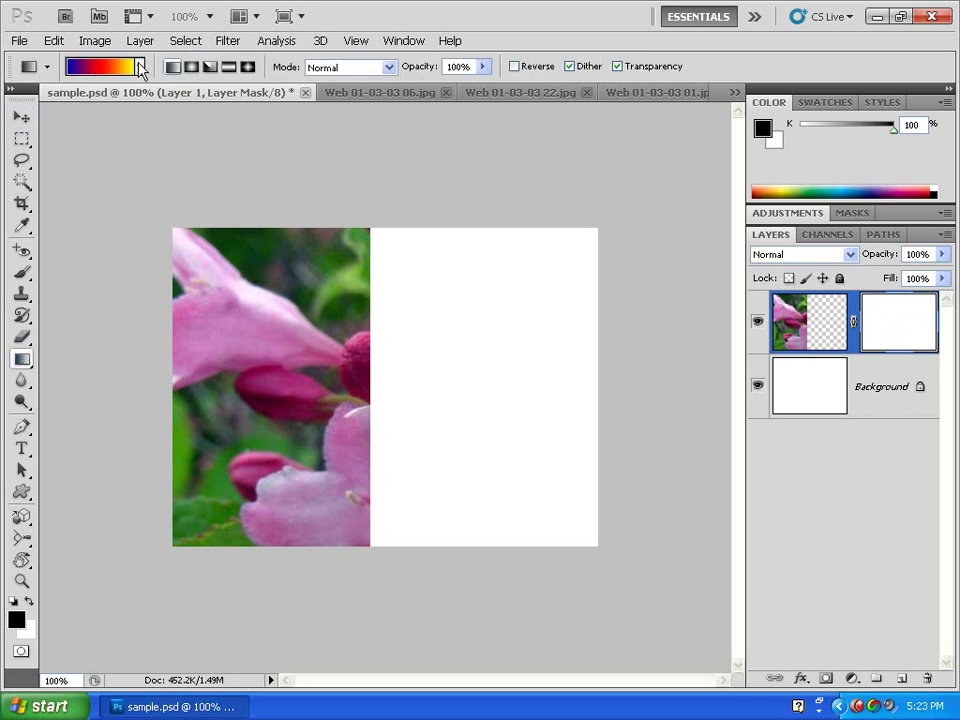
pyautogui.click(140, 67)
pyautogui.click(39, 105)
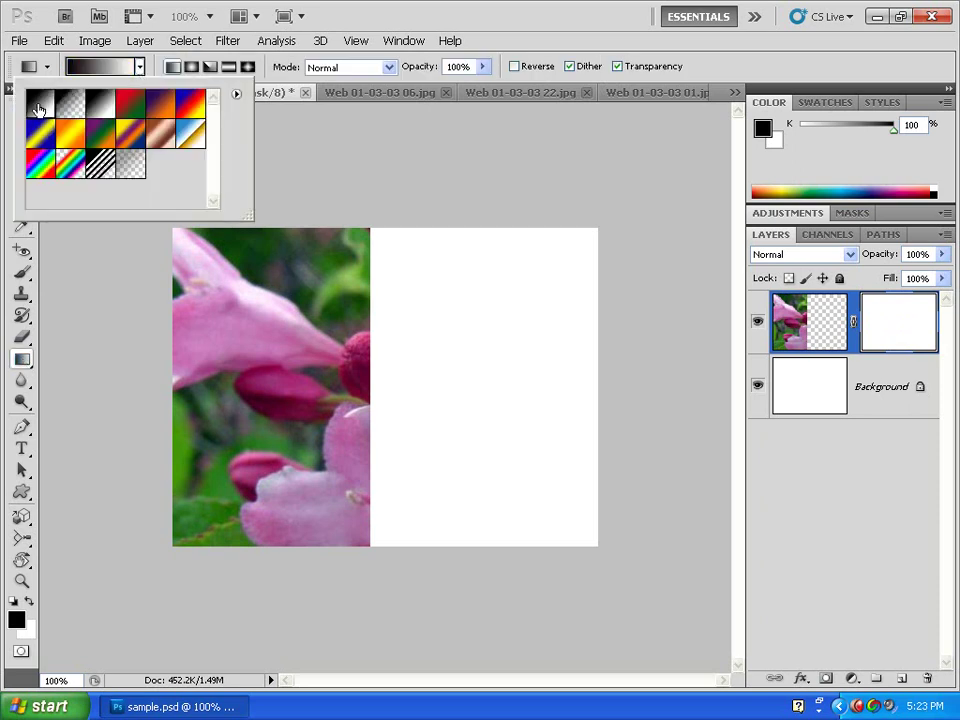
pyautogui.click(77, 317)
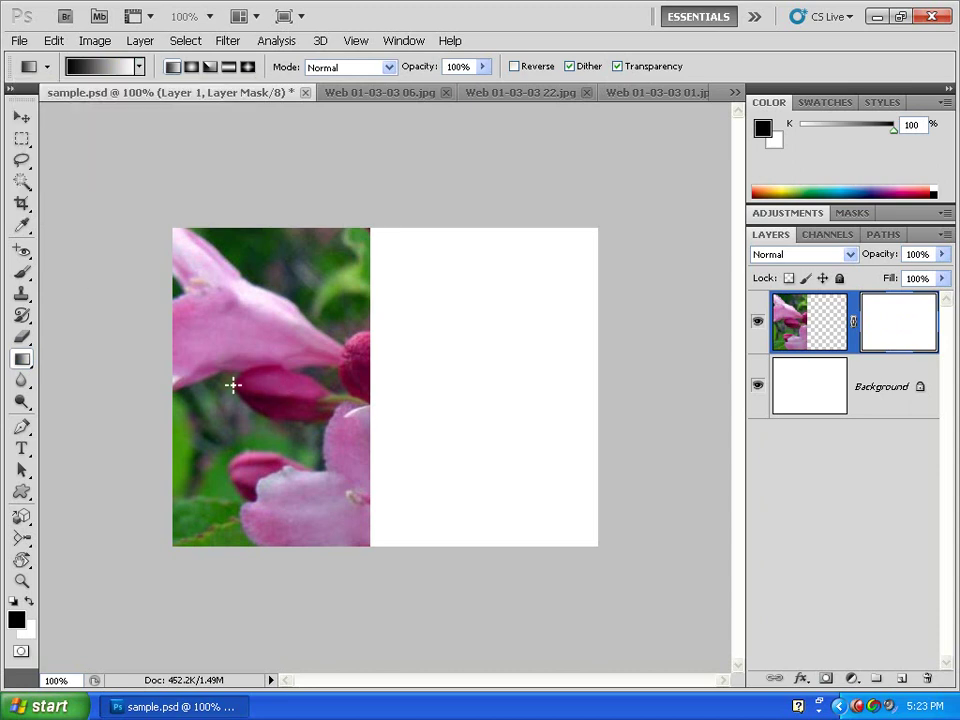
# - Draw a reversed gradient left to right across the flower, fading it toward the right
pyautogui.moveTo(175, 383); pyautogui.dragTo(376, 388)
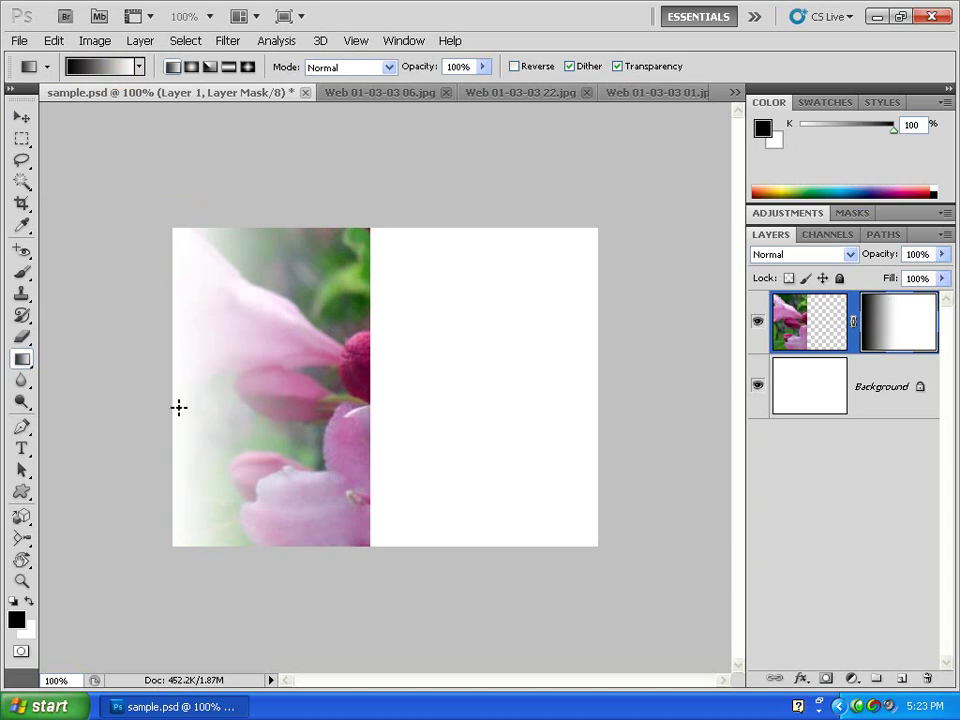
pyautogui.click(516, 67)
pyautogui.moveTo(175, 386); pyautogui.dragTo(470, 386)
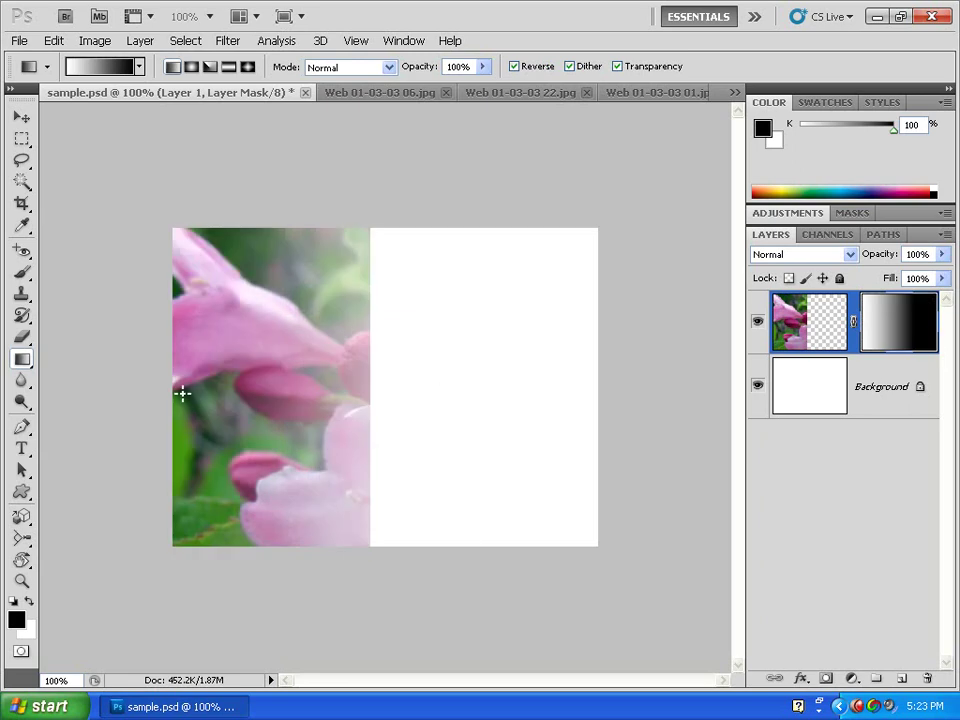
pyautogui.moveTo(175, 388); pyautogui.dragTo(369, 388)
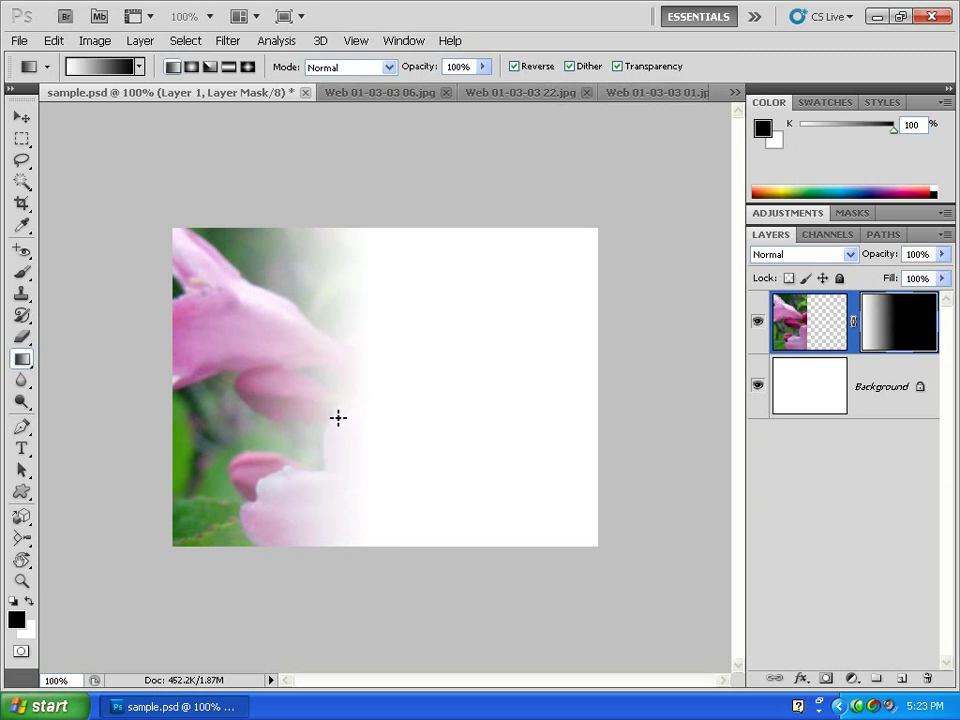
pyautogui.click(829, 398)
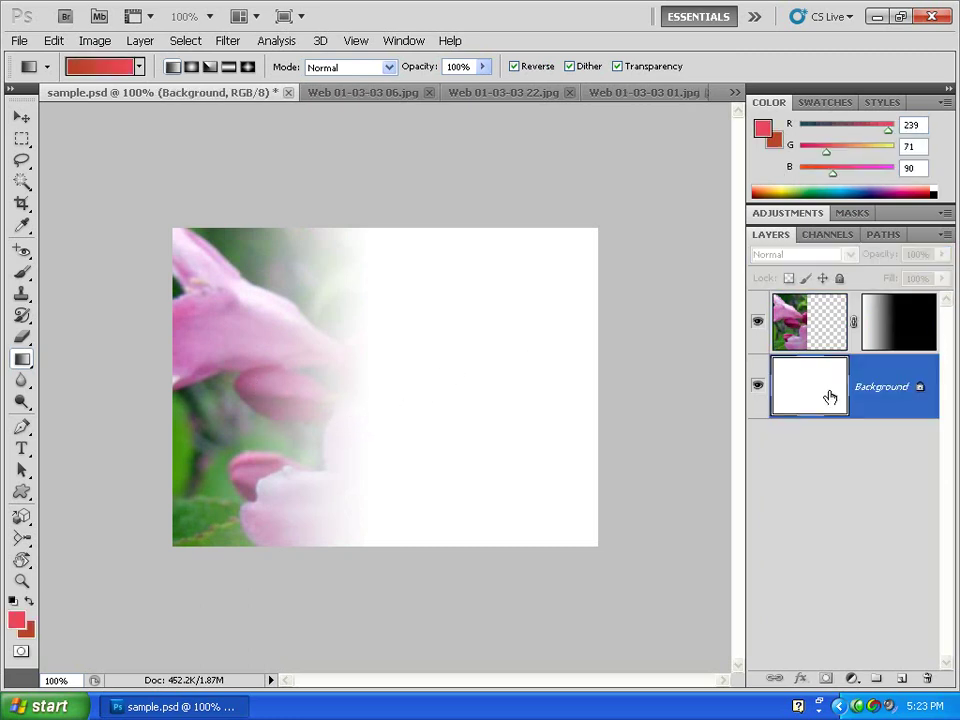
pyautogui.hotkey('ctrl', 'BackSpace')
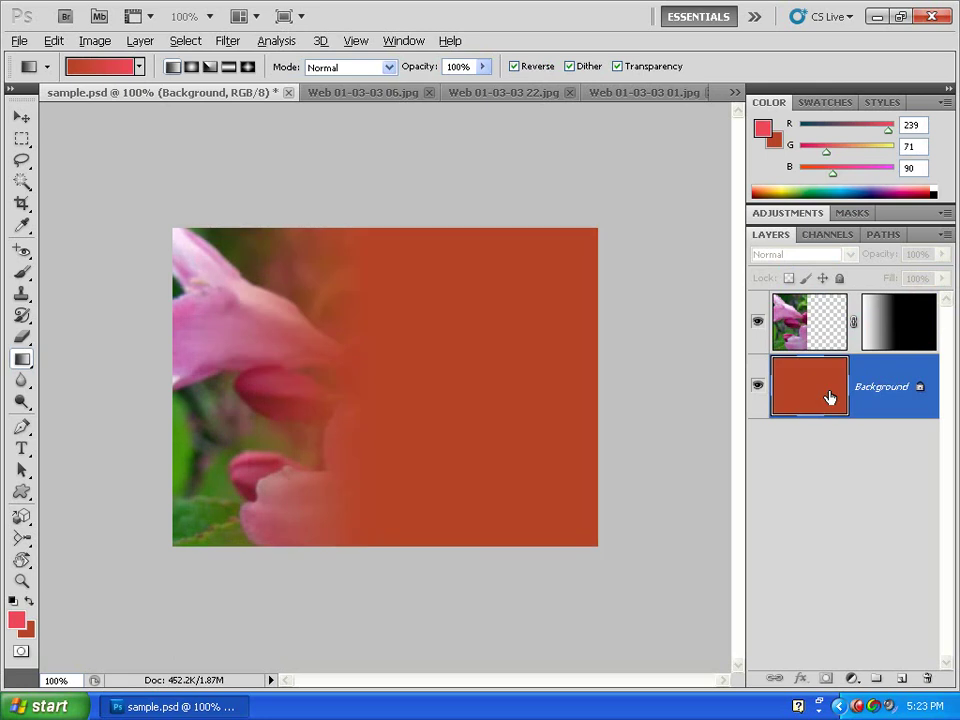
pyautogui.hotkey('alt', 'BackSpace')
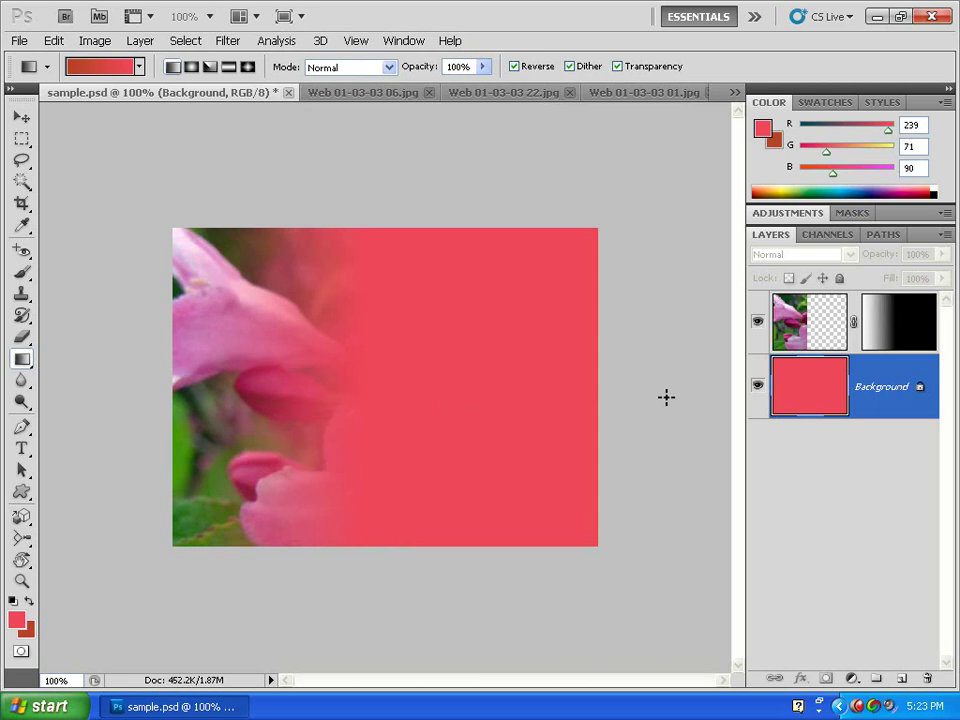
pyautogui.press('d')
pyautogui.hotkey('ctrl', 'BackSpace')
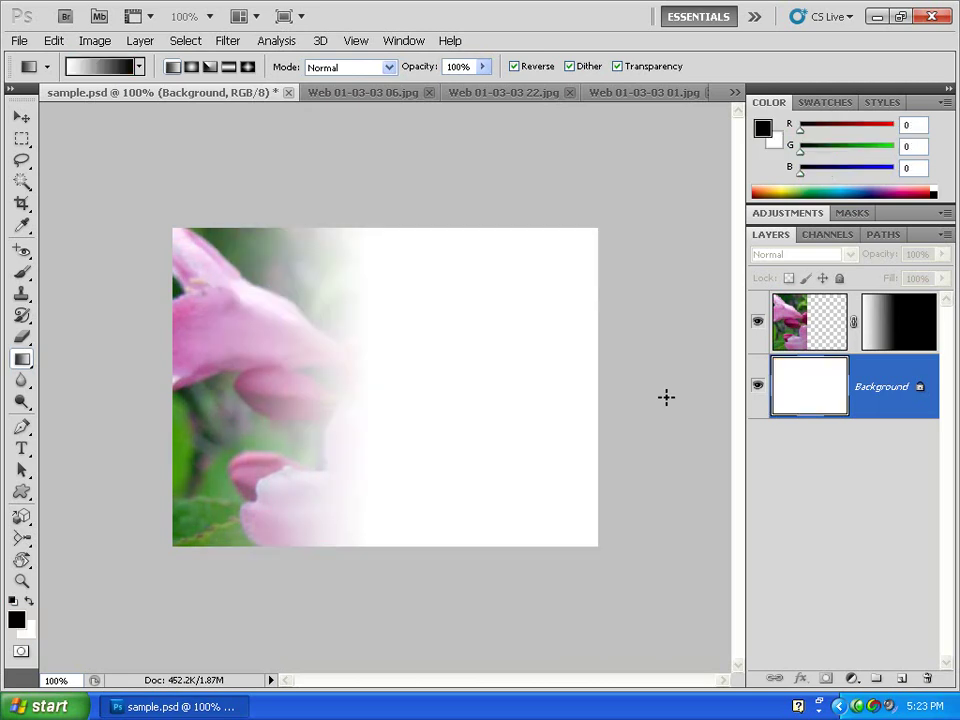
# - Apply Layer 1's gradient mask permanently via the mask thumbnail's Apply Layer Mask
pyautogui.rightClick(896, 323)
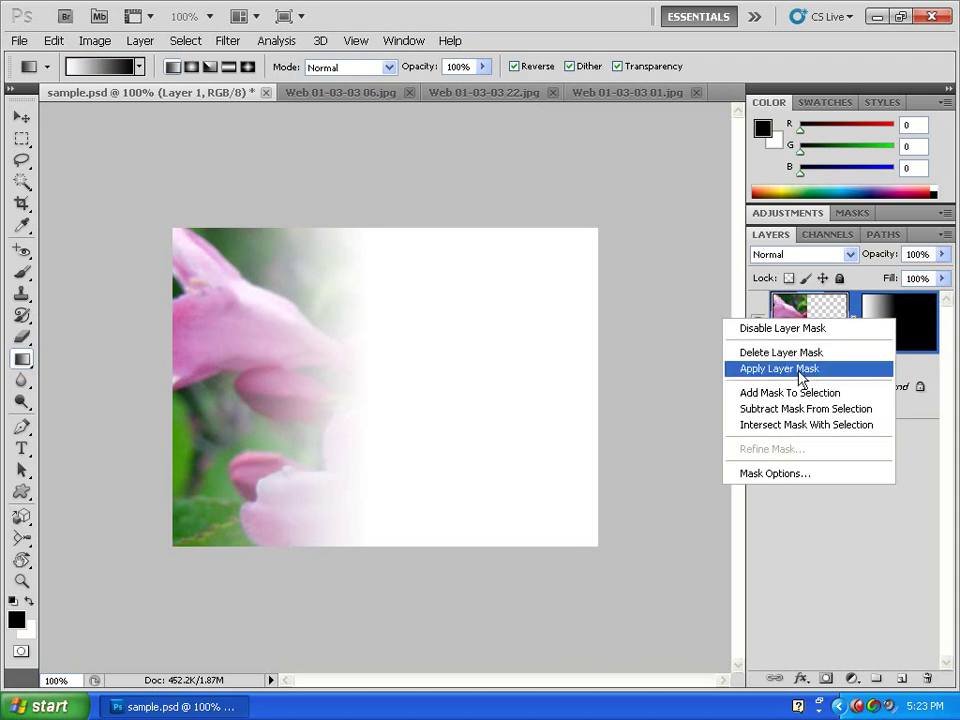
pyautogui.click(801, 369)
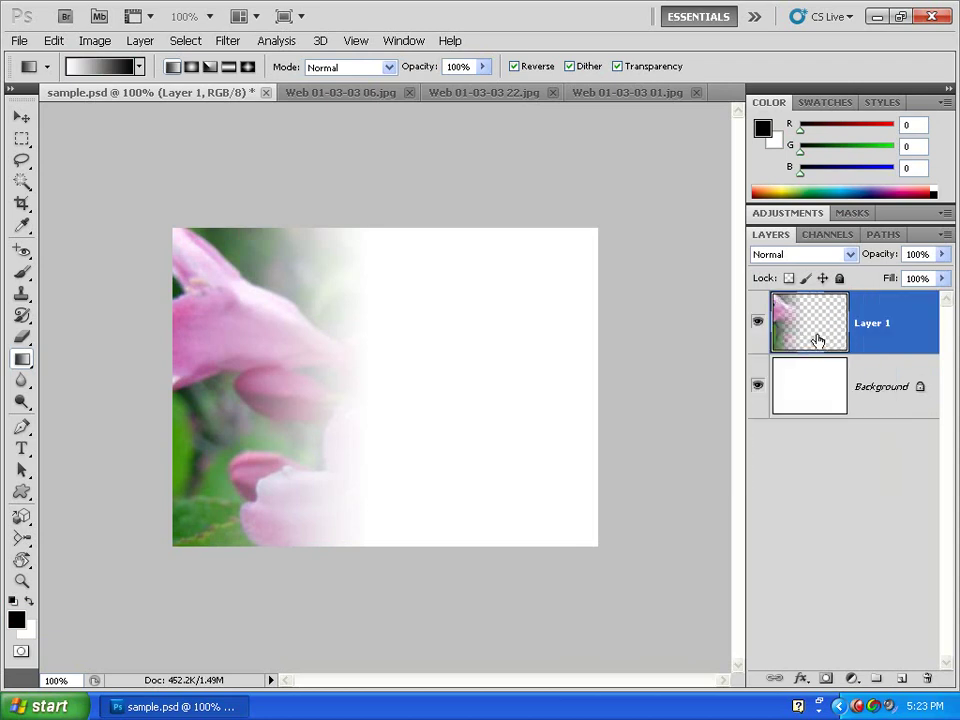